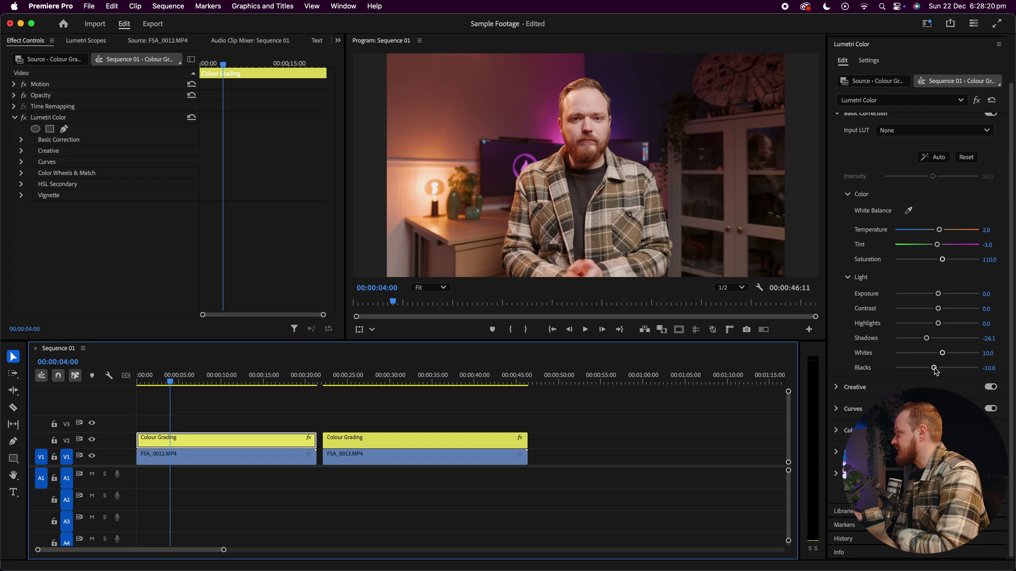
Move the playhead to 00:00:26:23 and select the Colour Grading adjustment layer above FSA_0013
{"action": "left_click_drag", "start_coordinate": [316, 383], "coordinate": [365, 379]}
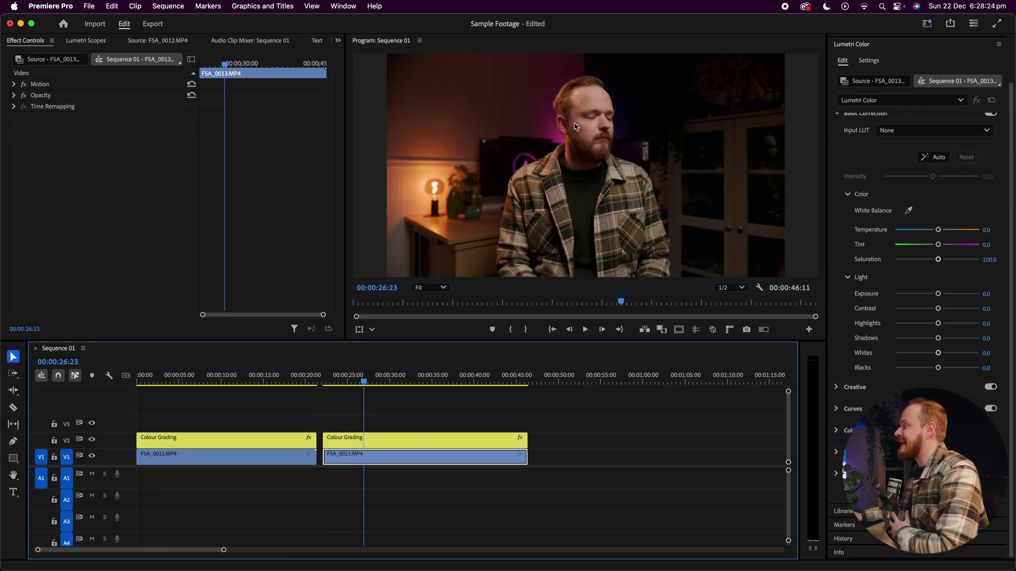
{"action": "left_click", "coordinate": [449, 442]}
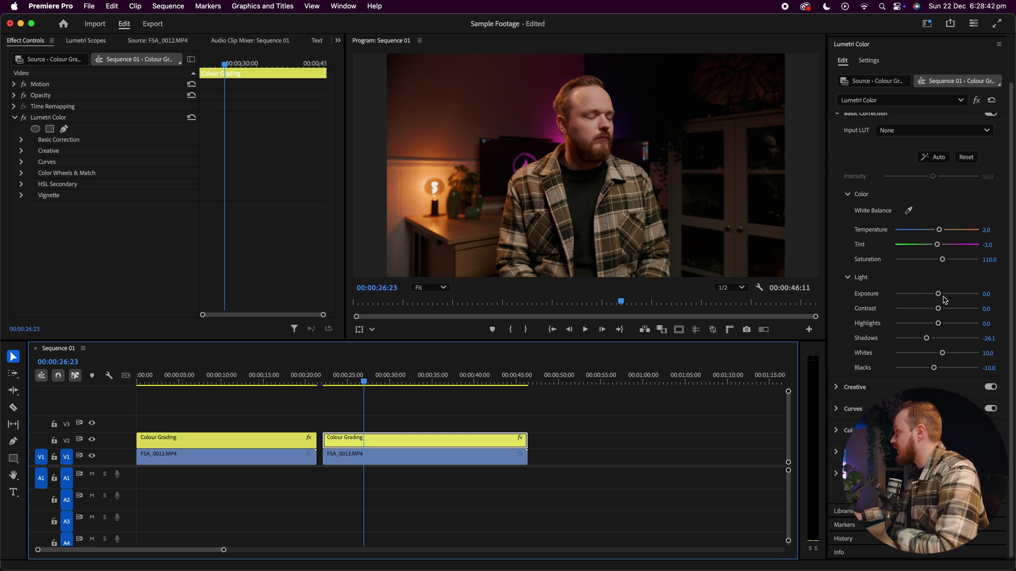
Set the Colour Grading layer's Lumetri Exposure to exactly 1.2
{"action": "left_click_drag", "start_coordinate": [941, 298], "coordinate": [946, 296]}
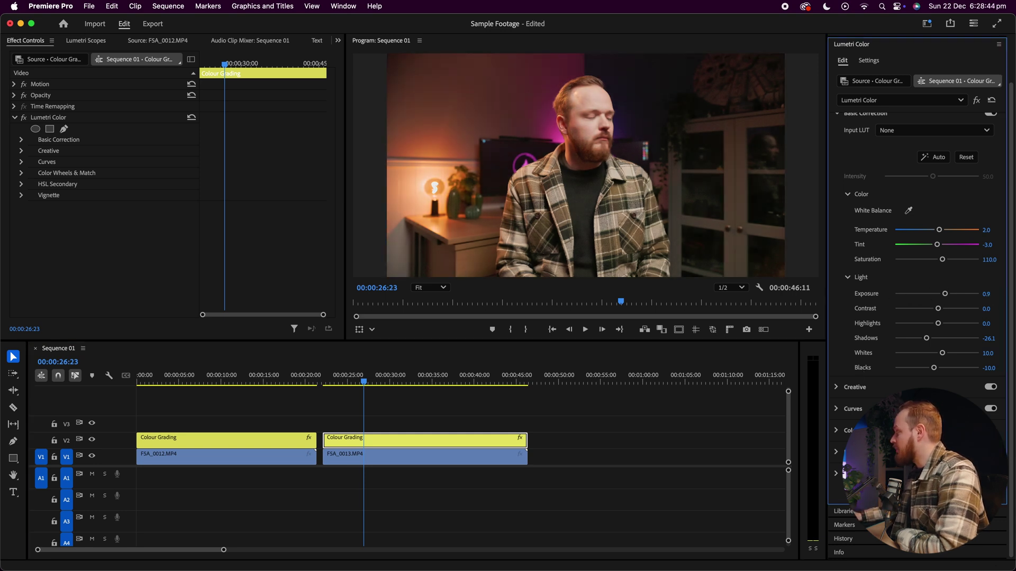
{"action": "left_click", "coordinate": [992, 294]}
{"action": "type", "text": "1.2"}
{"action": "key", "text": "Return"}
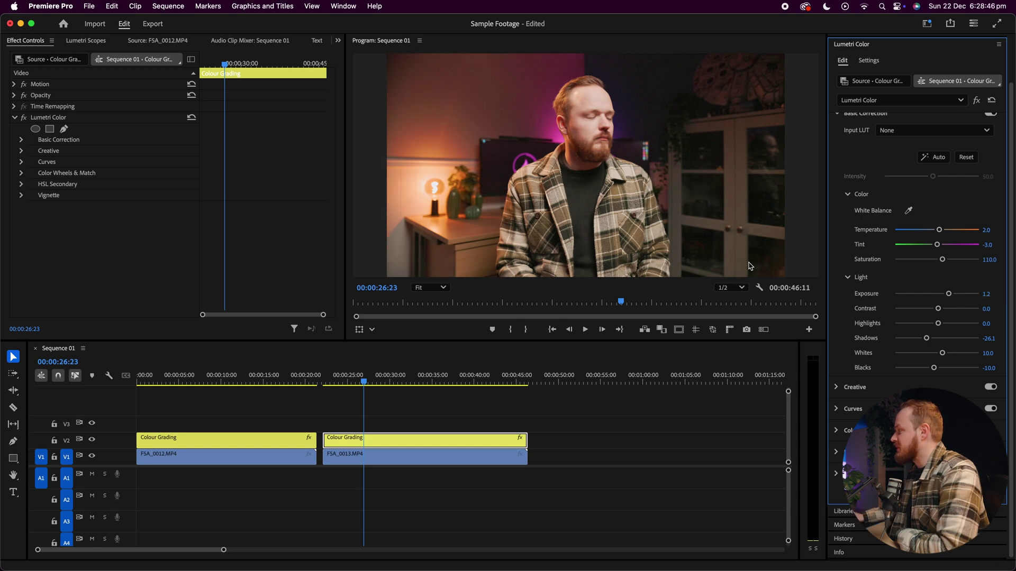
{"action": "left_click", "coordinate": [365, 378]}
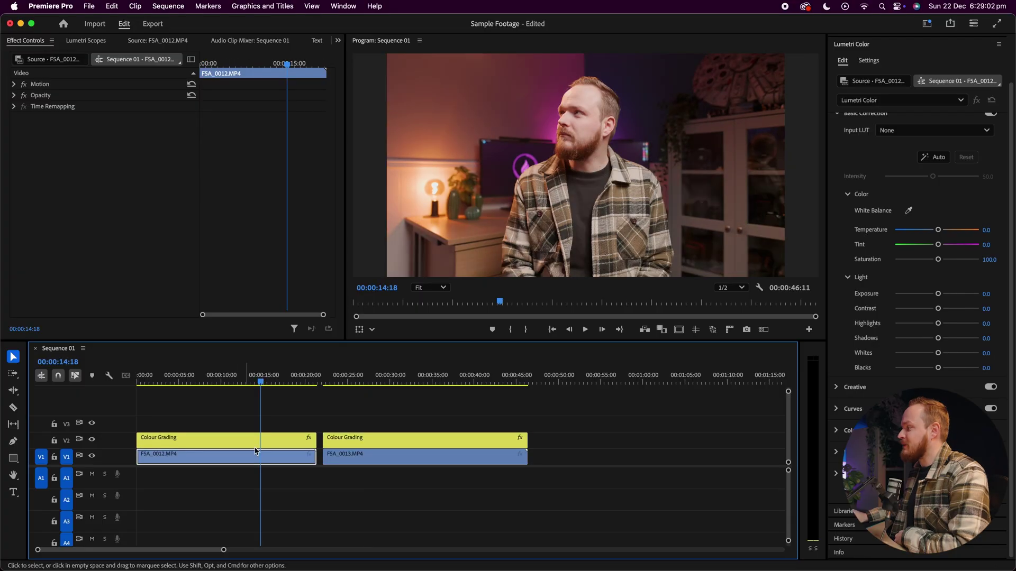
Select the first clip's Colour Grading layer and scrub between the two interview clips
{"action": "left_click", "coordinate": [255, 442]}
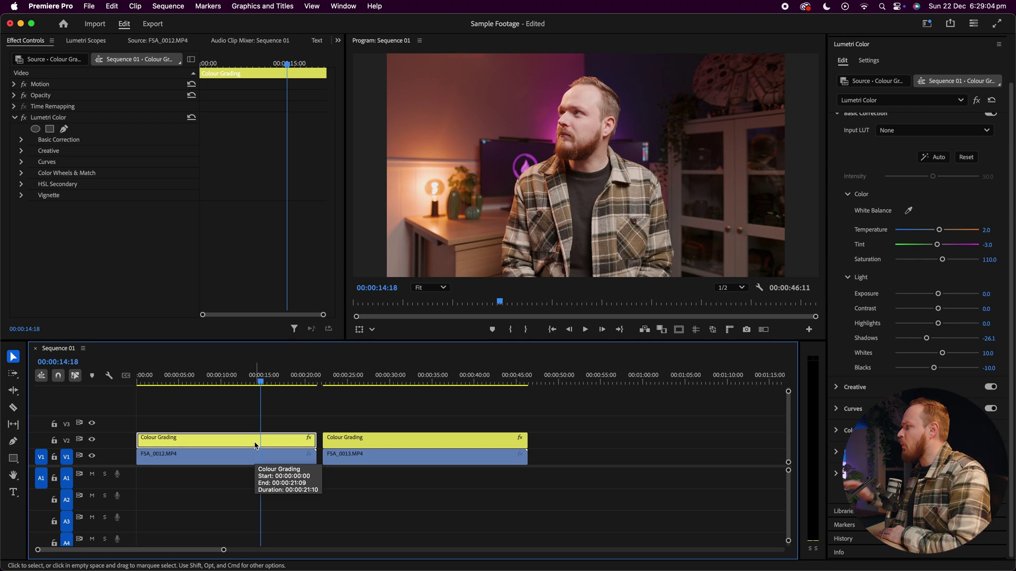
{"action": "left_click_drag", "start_coordinate": [261, 379], "coordinate": [241, 383]}
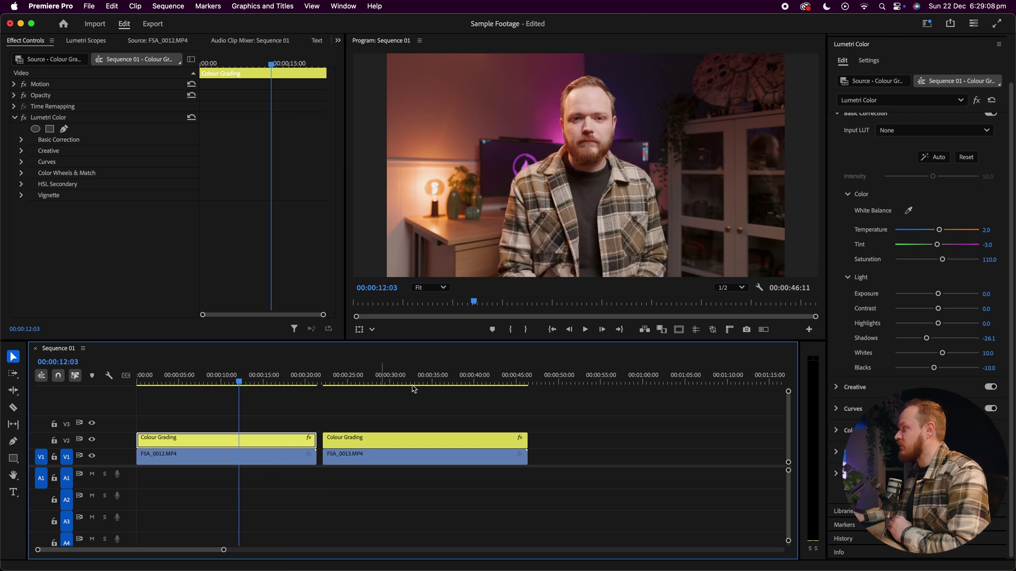
{"action": "left_click_drag", "start_coordinate": [387, 382], "coordinate": [385, 379]}
{"action": "left_click", "coordinate": [255, 378]}
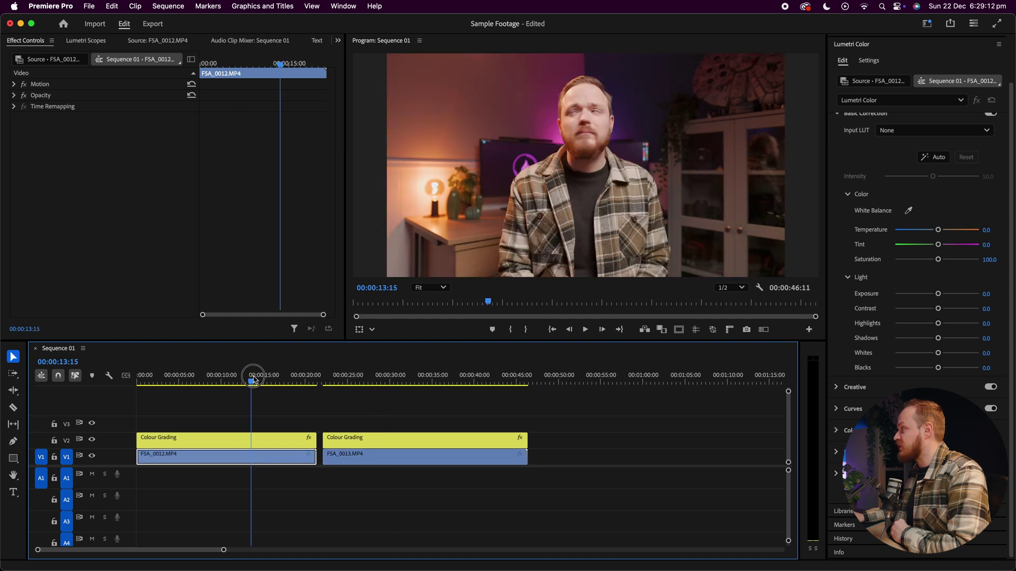
Zoom the Program Monitor to 120% and play from about five seconds into the second clip
{"action": "scroll", "coordinate": [582, 164], "scroll_direction": "up", "scroll_amount": 3}
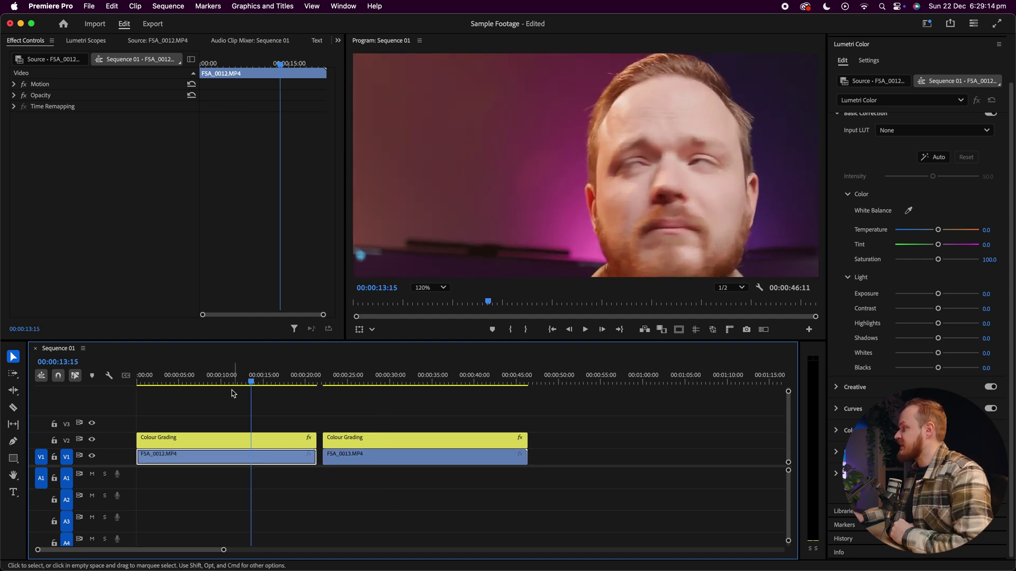
{"action": "left_click", "coordinate": [181, 381]}
{"action": "key", "text": "space"}
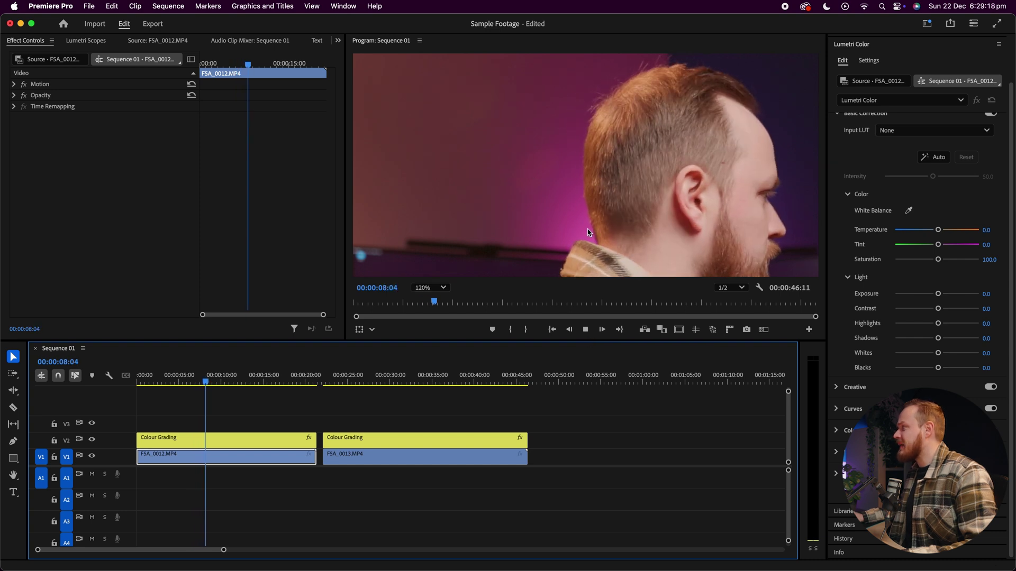
{"action": "left_click", "coordinate": [380, 376]}
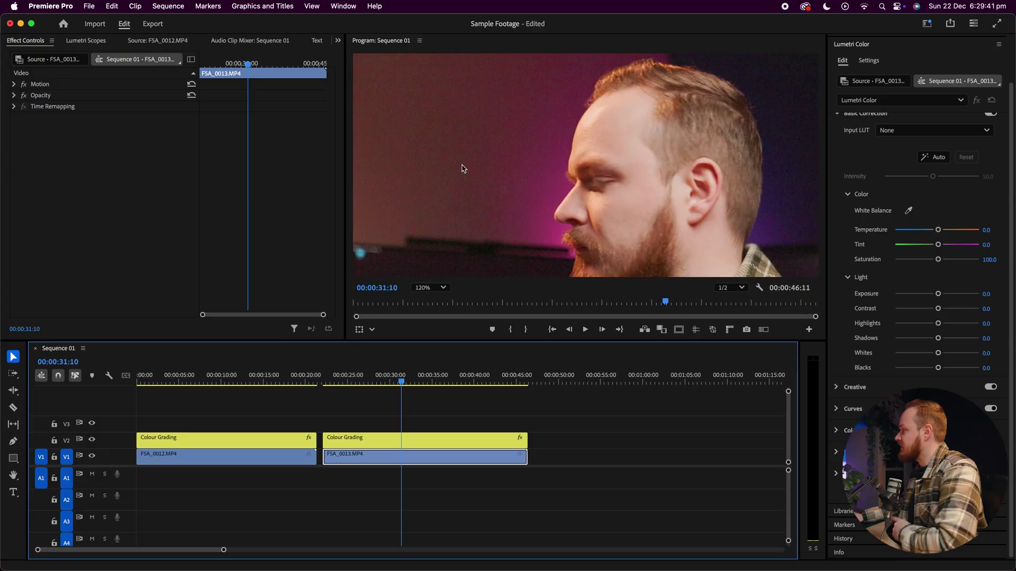
Fit the monitor to the frame, reset the second Colour Grading layer's Lumetri grade, and return to about 00:00:26
{"action": "left_click", "coordinate": [441, 287]}
{"action": "left_click", "coordinate": [426, 309]}
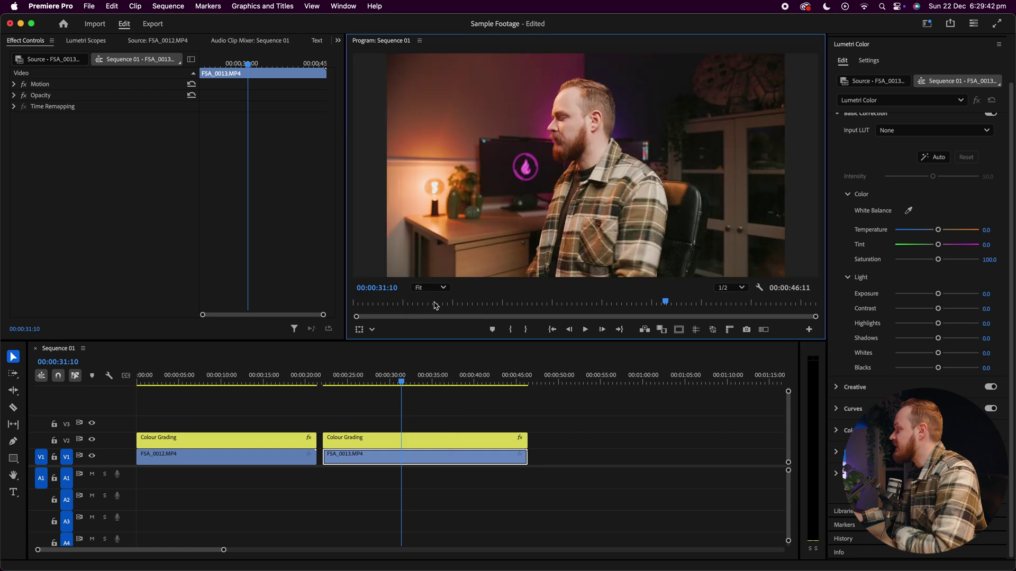
{"action": "left_click", "coordinate": [438, 440]}
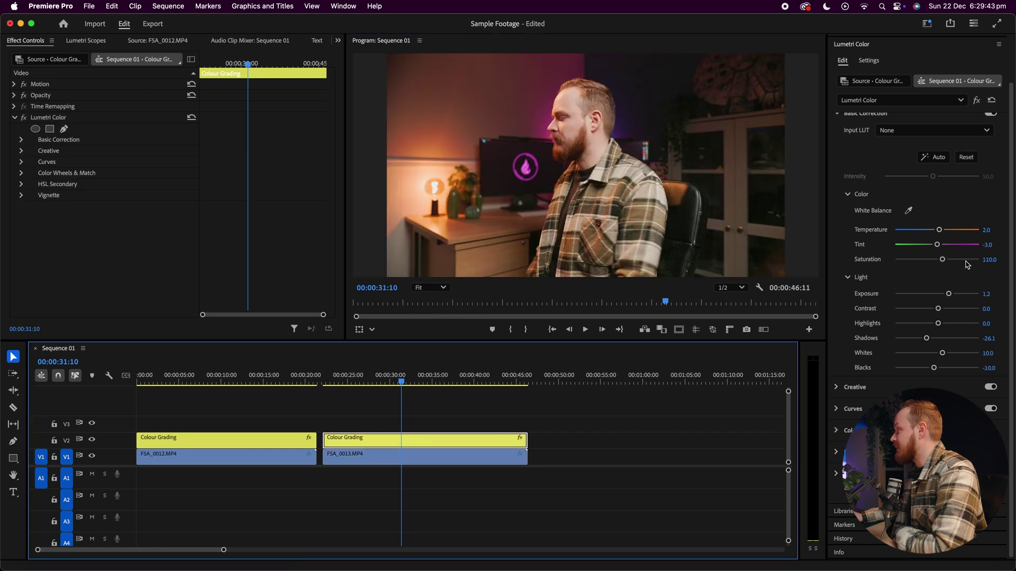
{"action": "left_click", "coordinate": [966, 157]}
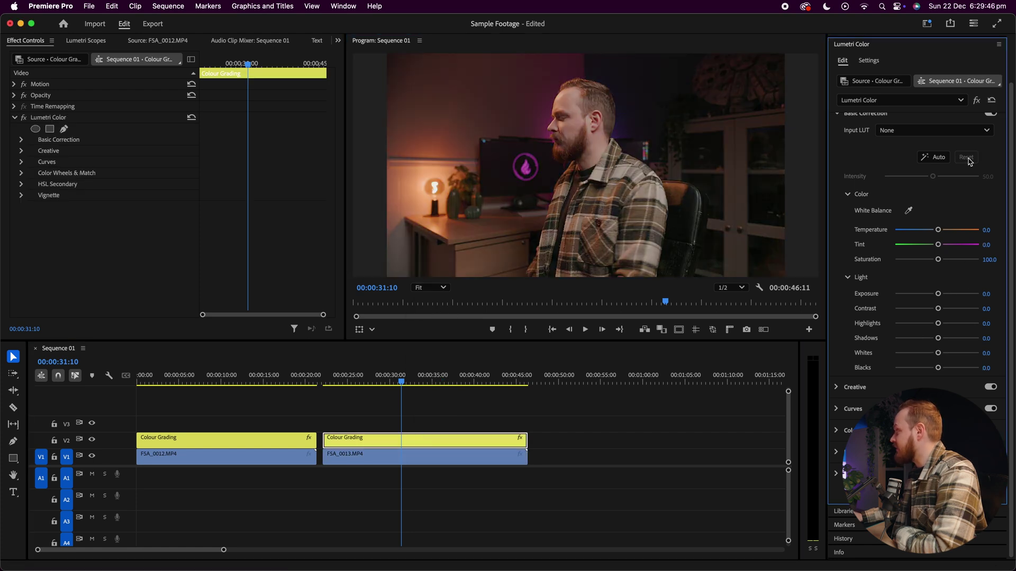
{"action": "left_click", "coordinate": [386, 381]}
{"action": "left_click_drag", "start_coordinate": [386, 380], "coordinate": [362, 382]}
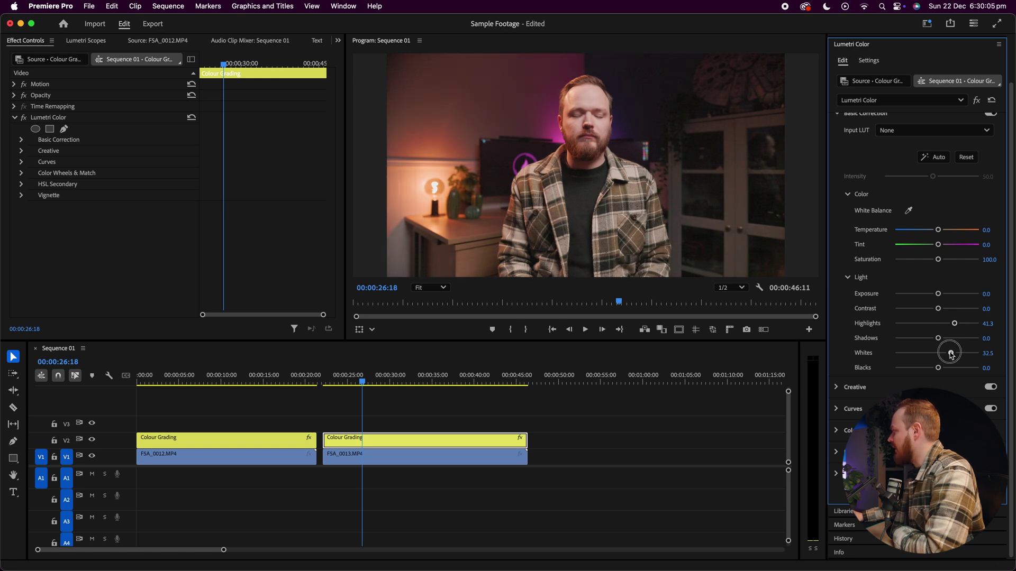
Nudge Exposure up to 0.4 and show the Lumetri Scopes waveform
{"action": "left_click_drag", "start_coordinate": [939, 295], "coordinate": [941, 295]}
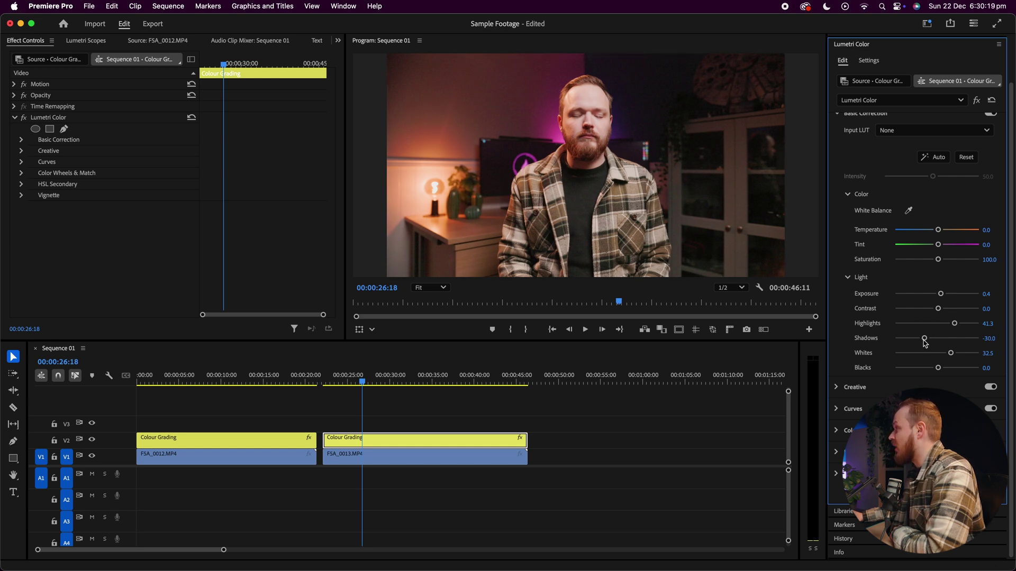
{"action": "left_click", "coordinate": [86, 40]}
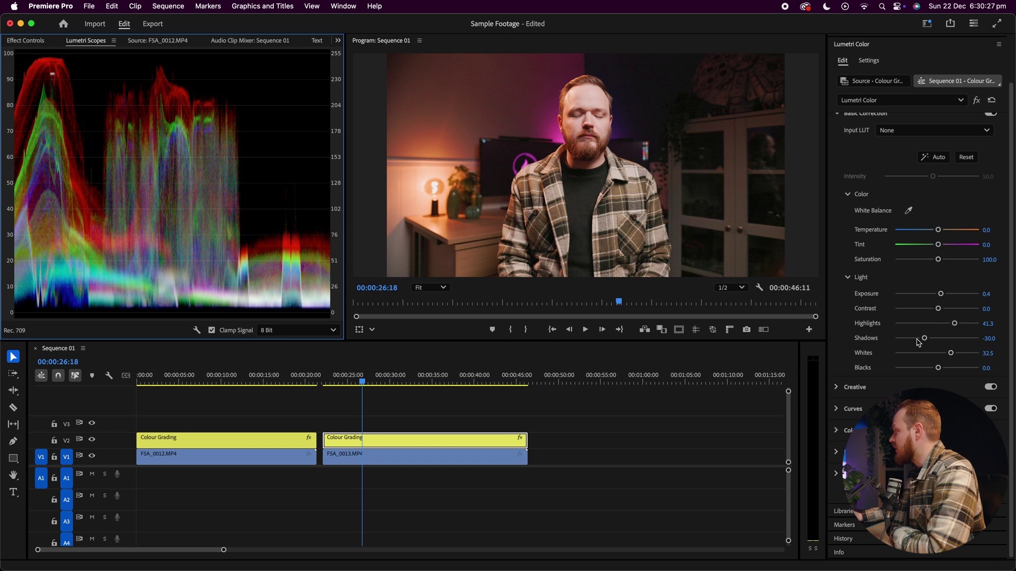
Deepen Shadows to -36.3 and set Saturation to 110
{"action": "left_click_drag", "start_coordinate": [925, 341], "coordinate": [960, 325]}
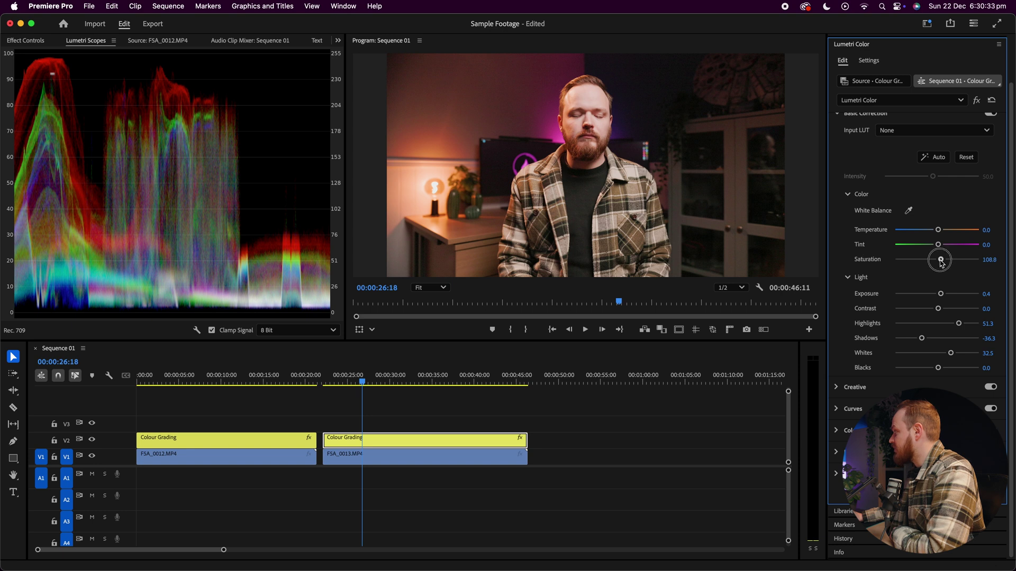
{"action": "left_click_drag", "start_coordinate": [941, 263], "coordinate": [942, 263]}
{"action": "left_click", "coordinate": [994, 258]}
{"action": "type", "text": "11"}
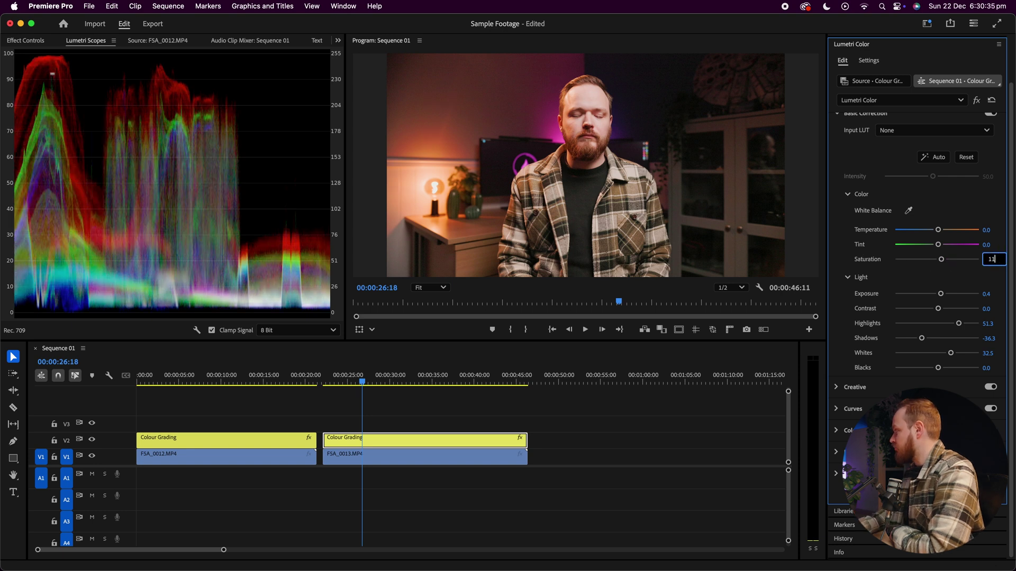
{"action": "type", "text": "0"}
{"action": "key", "text": "Return"}
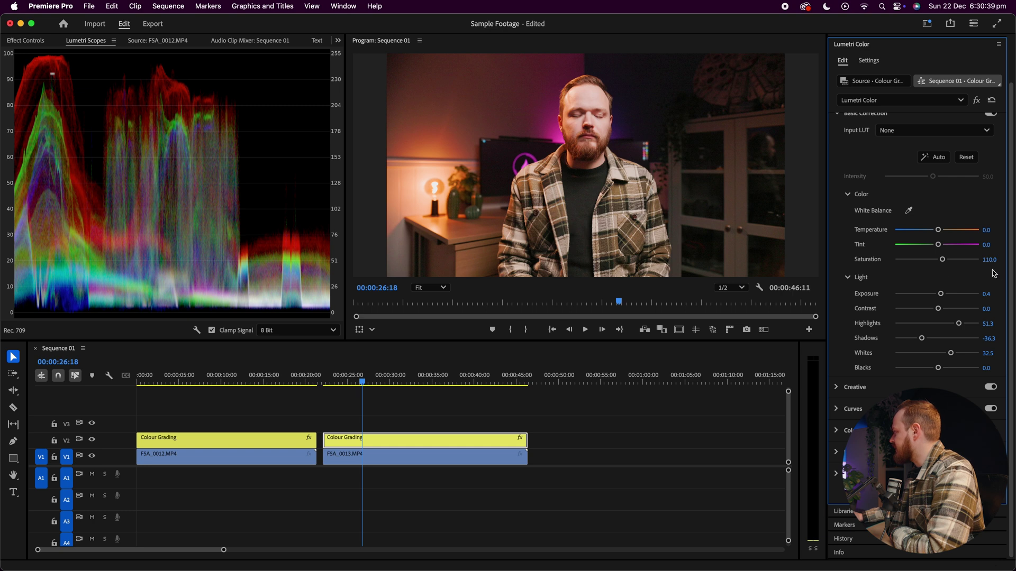
Set Tint to -3.0 and Temperature to 0.0
{"action": "left_click", "coordinate": [987, 245]}
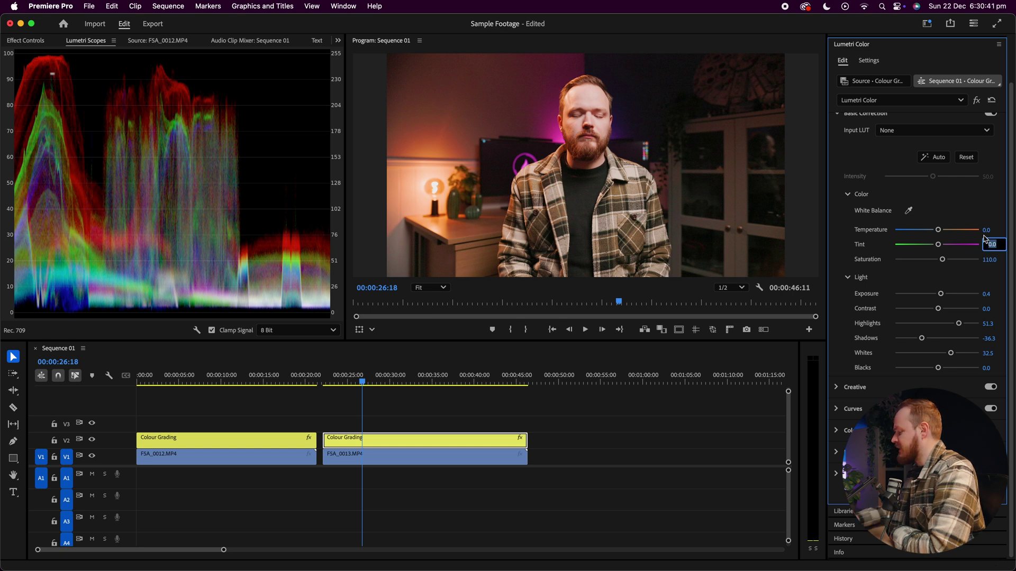
{"action": "type", "text": "-3"}
{"action": "key", "text": "Return"}
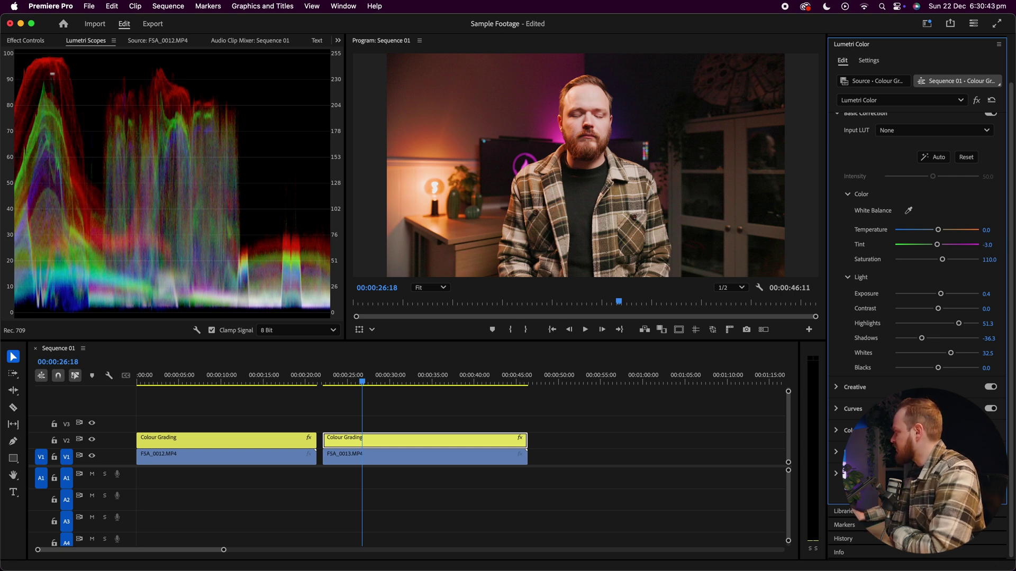
{"action": "left_click", "coordinate": [992, 229]}
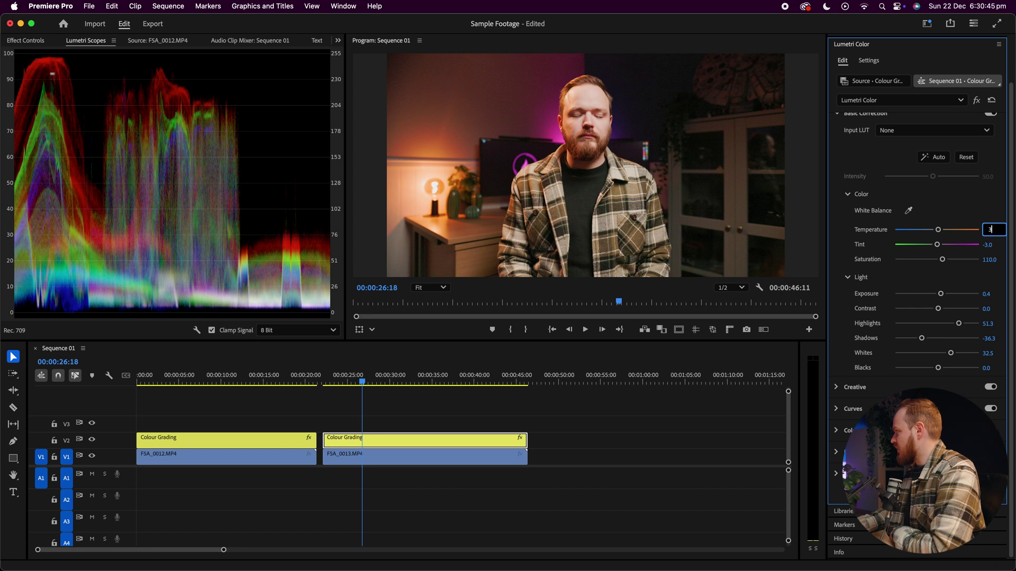
{"action": "type", "text": "3"}
{"action": "key", "text": "Return"}
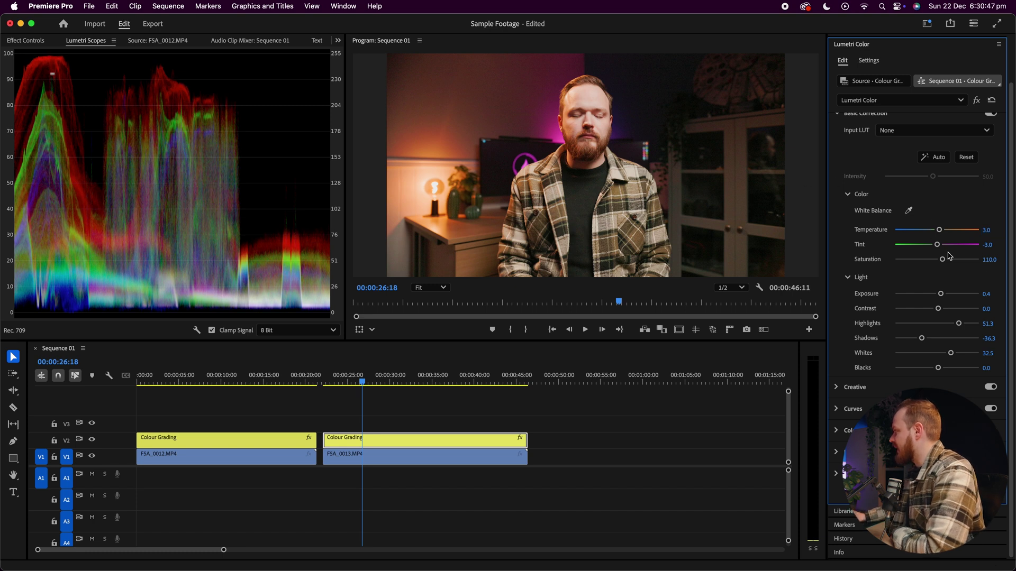
{"action": "type", "text": "0"}
{"action": "key", "text": "Return"}
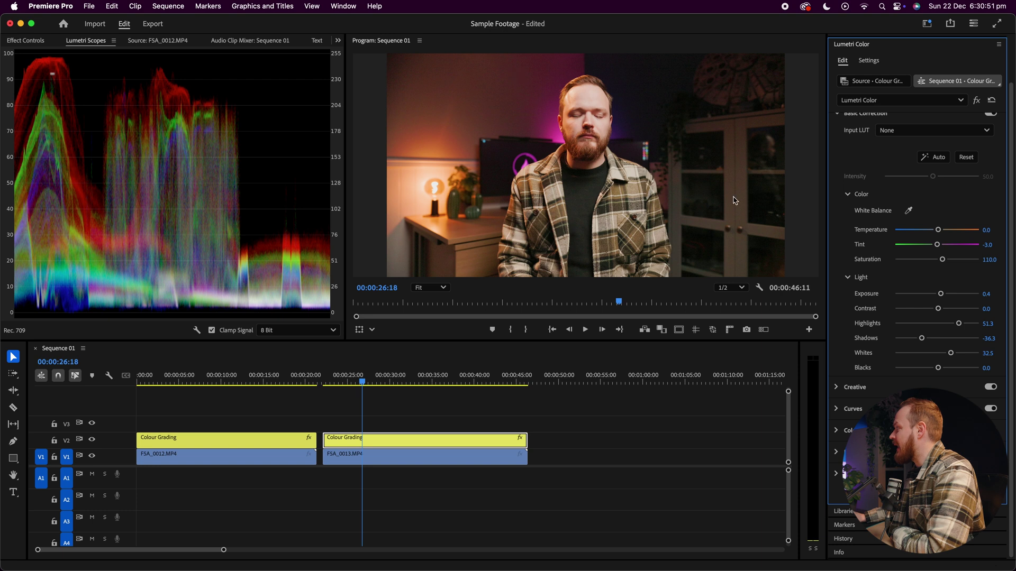
Lower Blacks to -15, pull Whites down to 36.2, and raise Contrast to 12.5
{"action": "left_click_drag", "start_coordinate": [361, 380], "coordinate": [366, 380]}
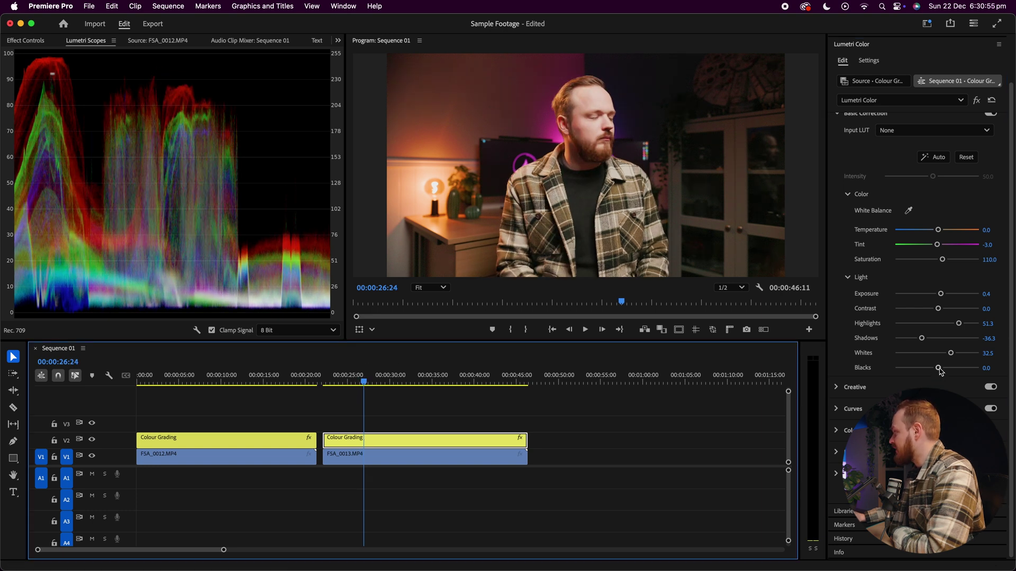
{"action": "left_click_drag", "start_coordinate": [941, 372], "coordinate": [933, 369]}
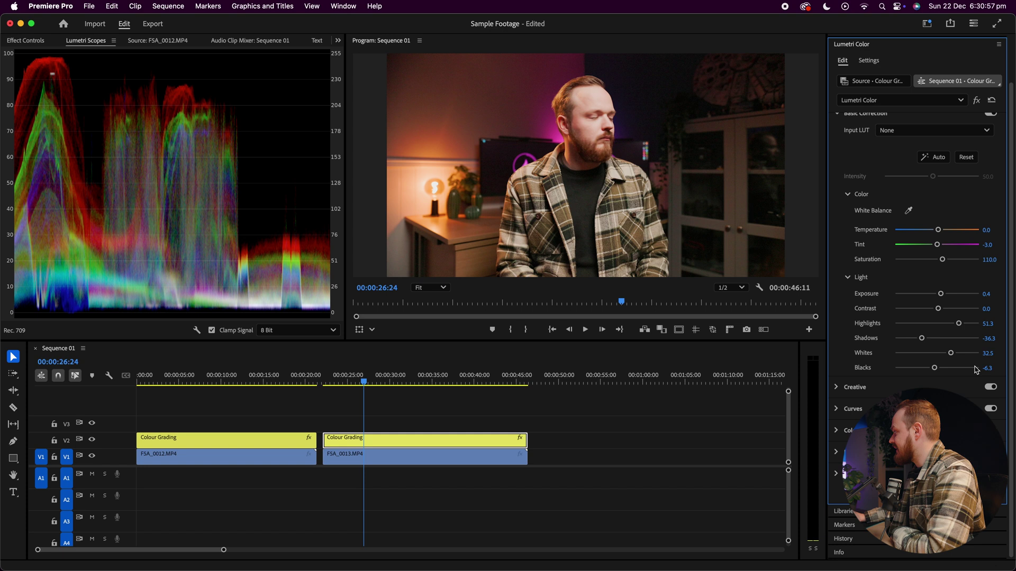
{"action": "type", "text": "-15"}
{"action": "key", "text": "Return"}
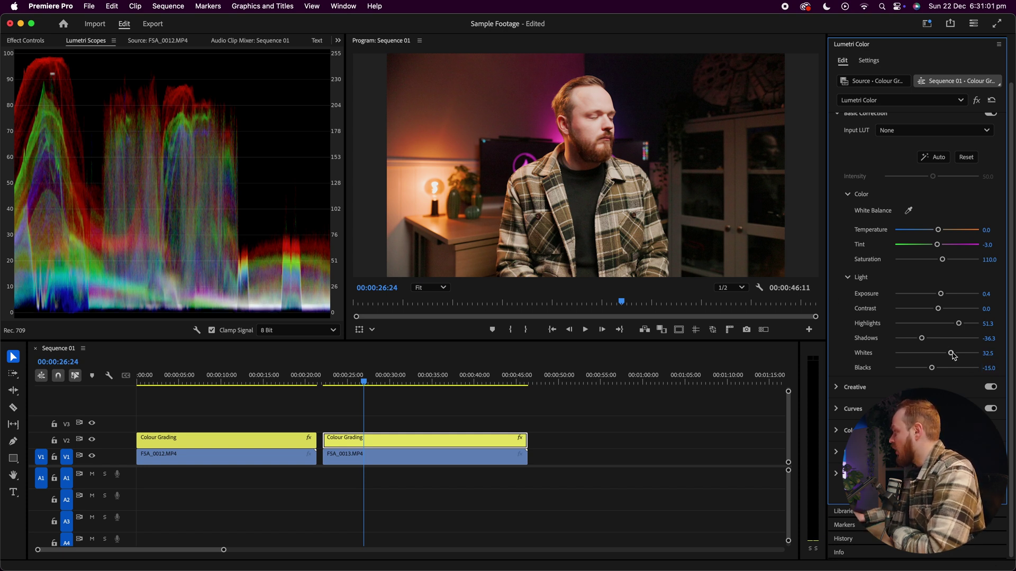
{"action": "mouse_move", "coordinate": [952, 354]}
{"action": "left_mouse_down"}
{"action": "mouse_move", "coordinate": [918, 341]}
{"action": "mouse_move", "coordinate": [959, 324]}
{"action": "mouse_move", "coordinate": [953, 355]}
{"action": "left_mouse_up"}
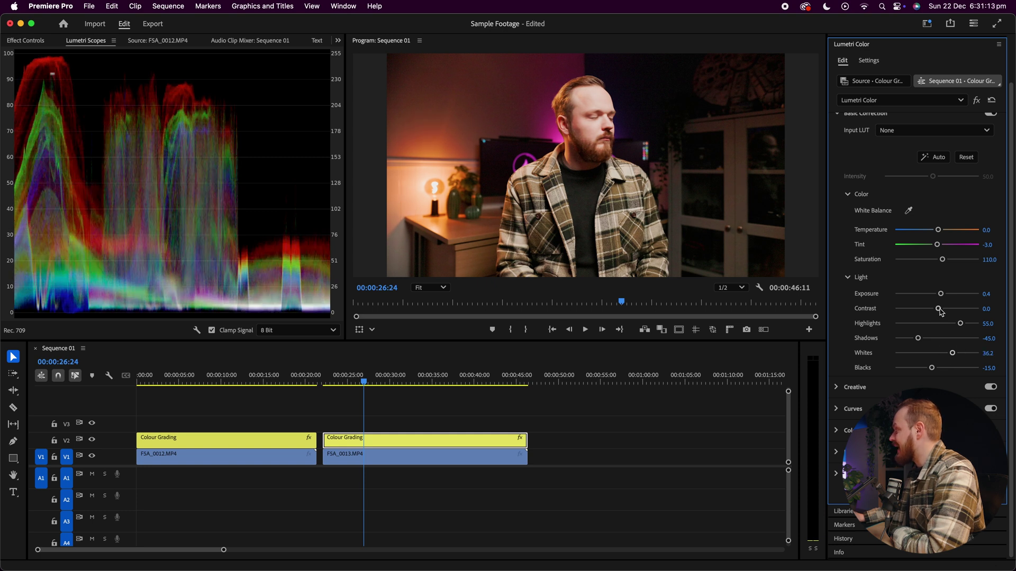
{"action": "left_click_drag", "start_coordinate": [942, 312], "coordinate": [940, 297]}
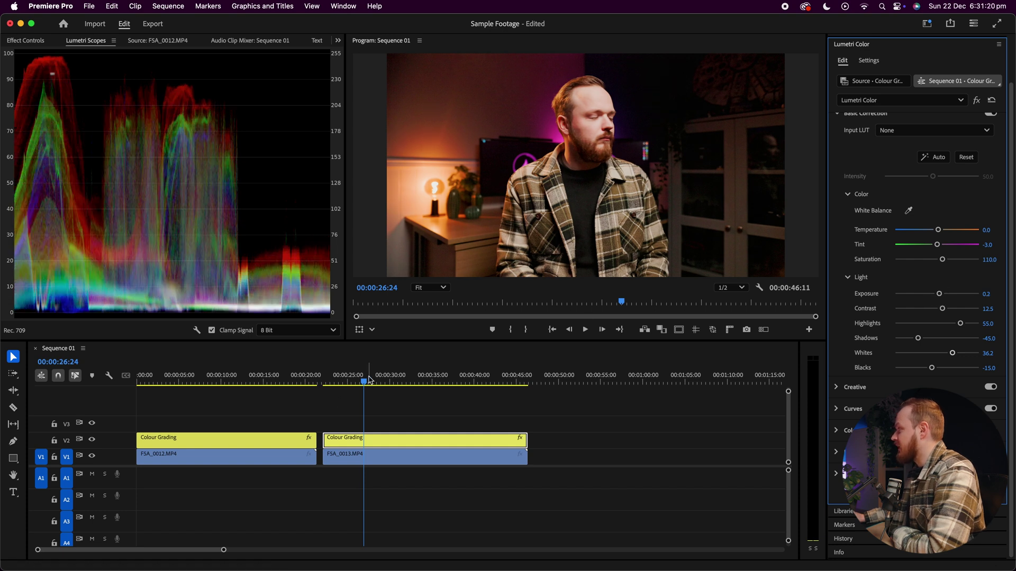
Play the graded footage from about 29 seconds, then fit the frame in the preview
{"action": "left_click_drag", "start_coordinate": [379, 379], "coordinate": [386, 380]}
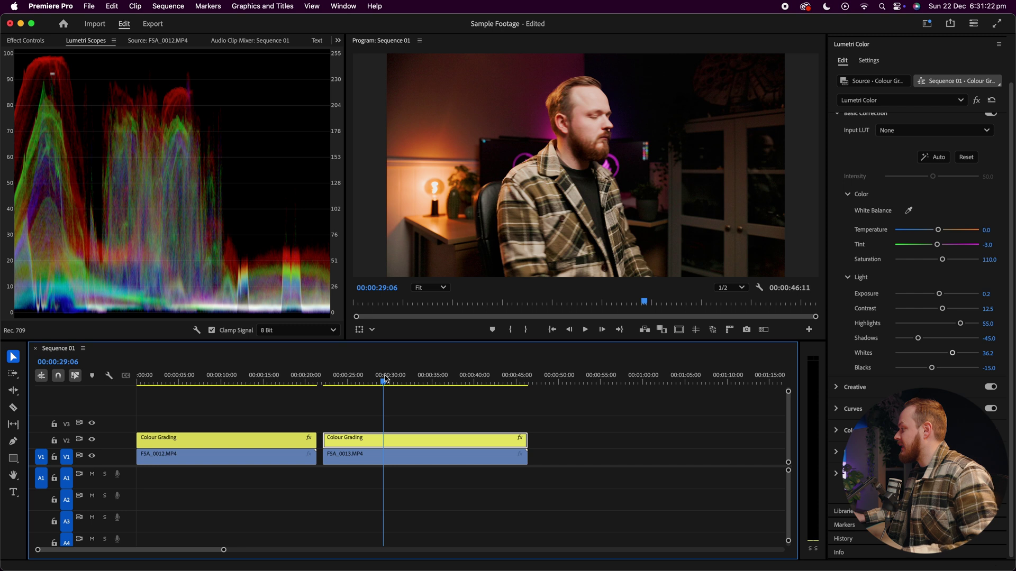
{"action": "key", "text": "space"}
{"action": "scroll", "coordinate": [531, 82], "scroll_direction": "up", "scroll_amount": 2}
{"action": "scroll", "coordinate": [531, 87], "scroll_direction": "up", "scroll_amount": 3}
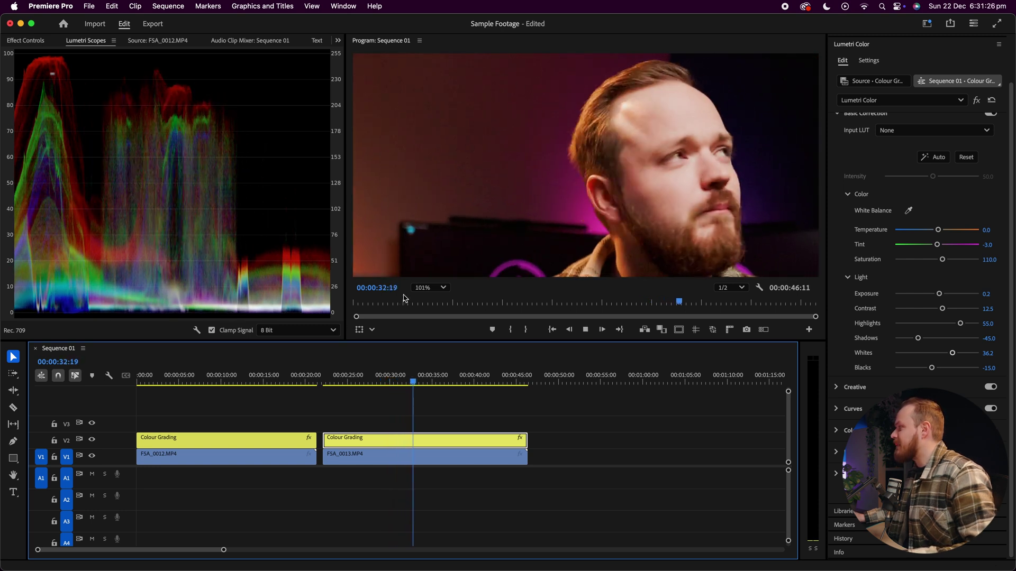
{"action": "left_click", "coordinate": [430, 287]}
{"action": "left_click", "coordinate": [426, 304]}
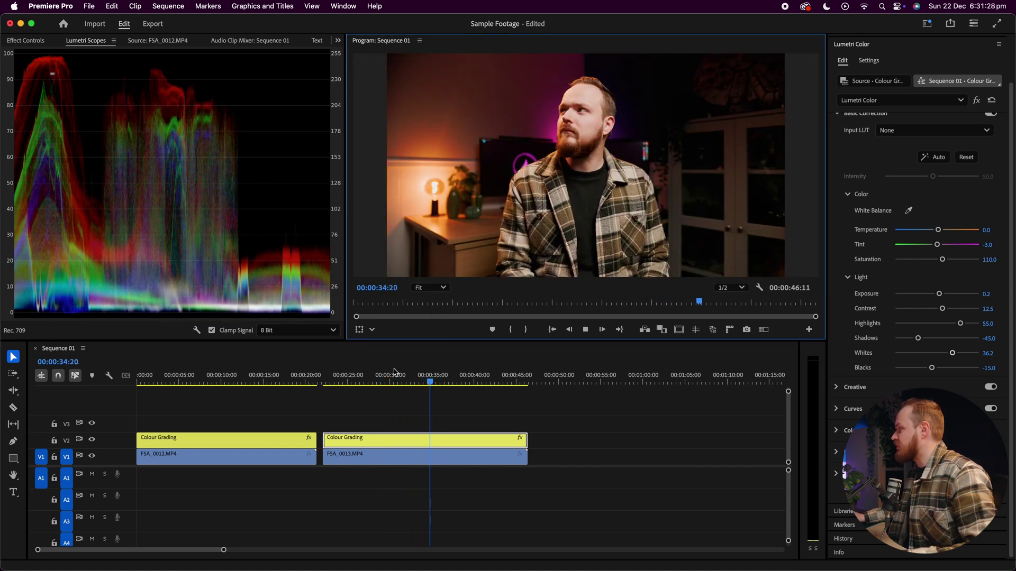
Select the first clip's Colour Grading layer and raise its Contrast to 30
{"action": "left_click", "coordinate": [241, 377]}
{"action": "left_click_drag", "start_coordinate": [244, 378], "coordinate": [239, 378]}
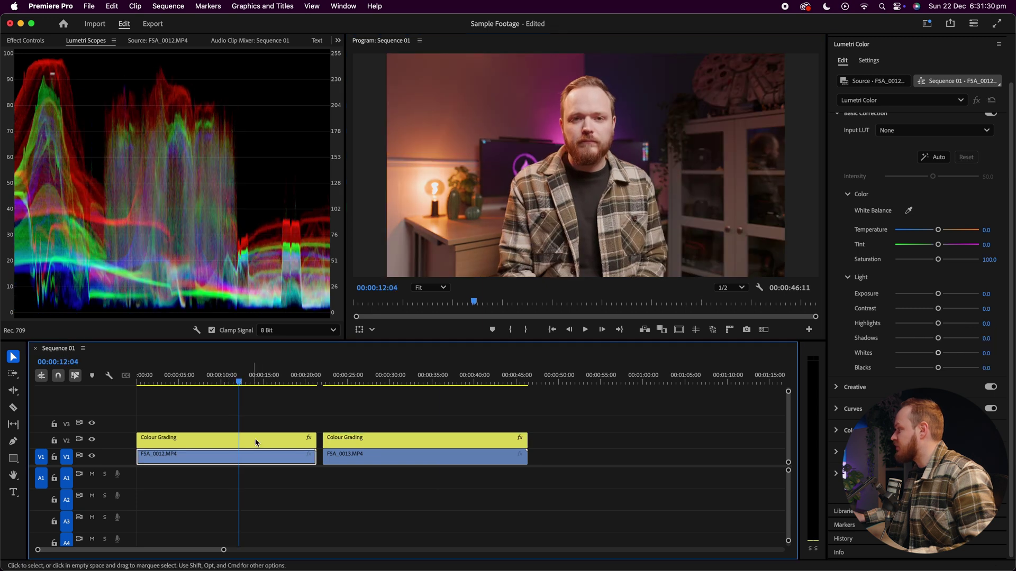
{"action": "left_click", "coordinate": [259, 442]}
{"action": "left_click_drag", "start_coordinate": [938, 311], "coordinate": [921, 342]}
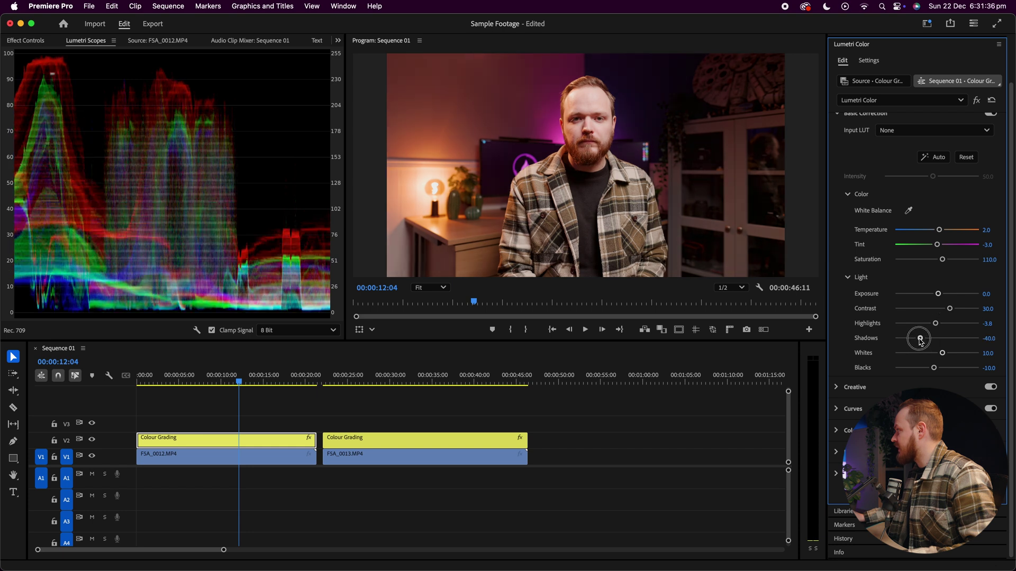
Compare the two clips by scrubbing between them, then play the second clip from about 27 seconds
{"action": "left_click_drag", "start_coordinate": [379, 377], "coordinate": [363, 378]}
{"action": "left_click", "coordinate": [249, 379]}
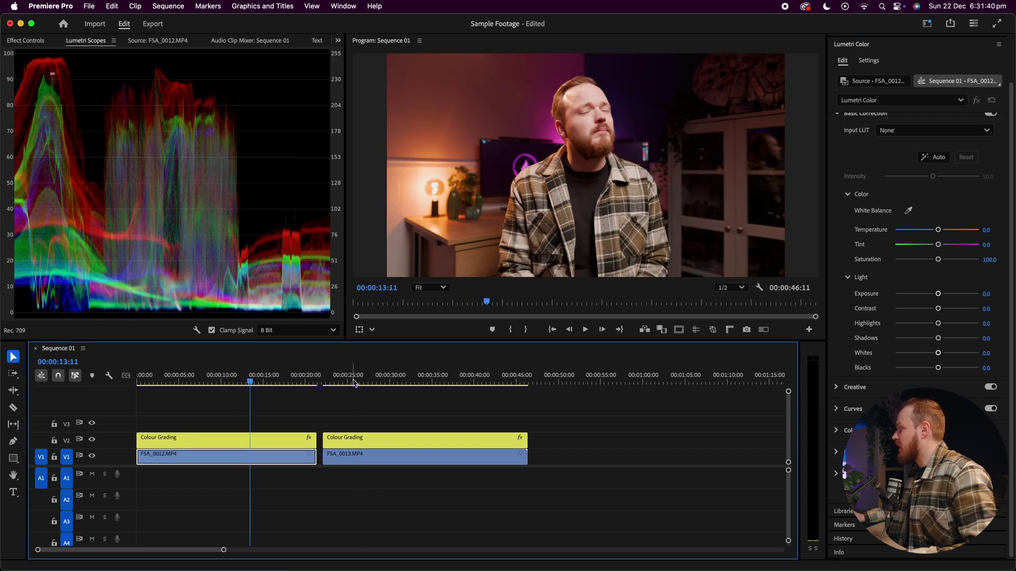
{"action": "left_click", "coordinate": [365, 378]}
{"action": "left_click", "coordinate": [261, 379]}
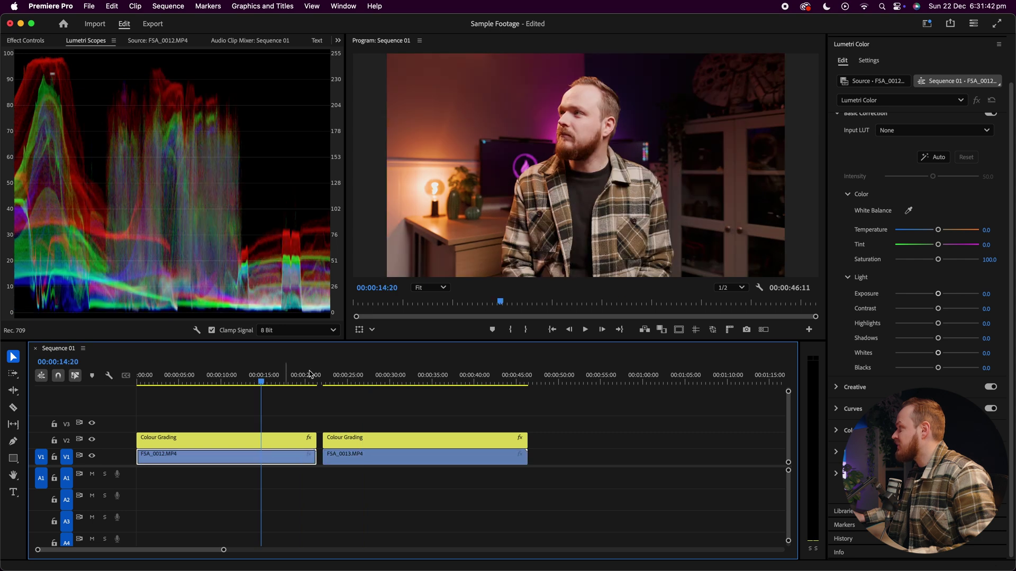
{"action": "scroll", "coordinate": [550, 82], "scroll_direction": "up", "scroll_amount": 3}
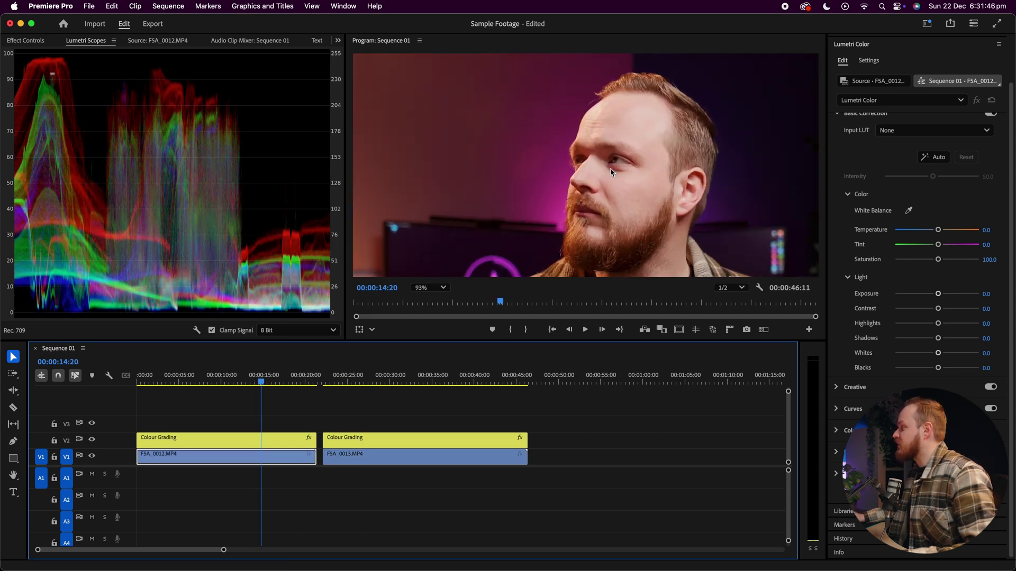
{"action": "left_click_drag", "start_coordinate": [361, 379], "coordinate": [371, 379]}
{"action": "key", "text": "space"}
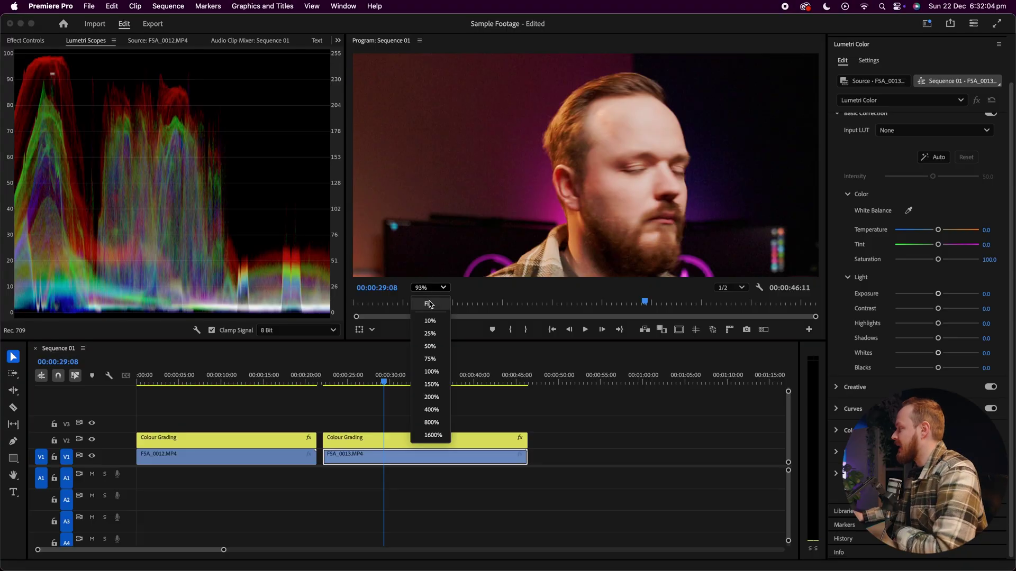
Fit the preview to the frame, select FSA_0013 and collapse the Lumetri Color settings
{"action": "left_click", "coordinate": [429, 304]}
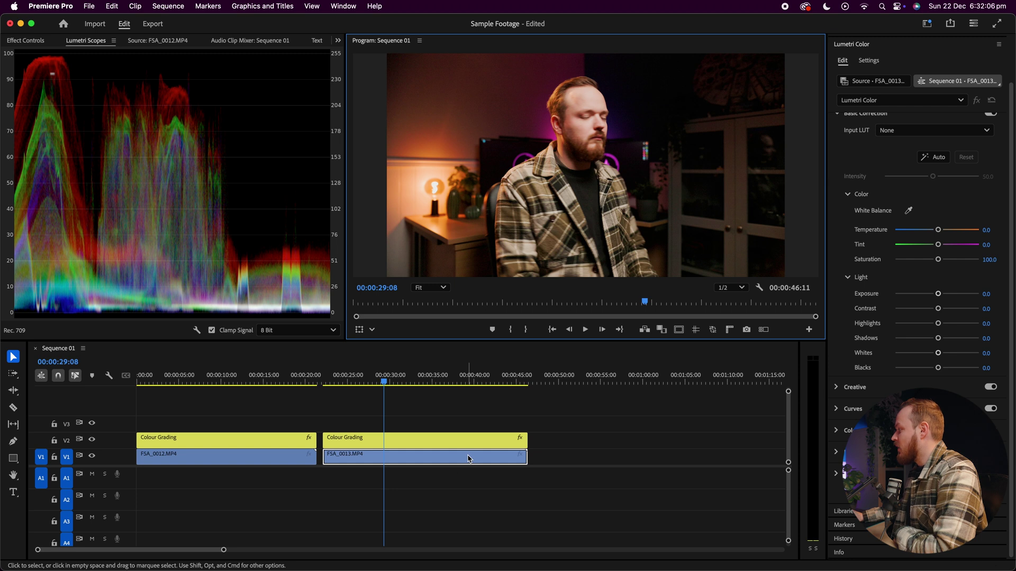
{"action": "left_click", "coordinate": [418, 459]}
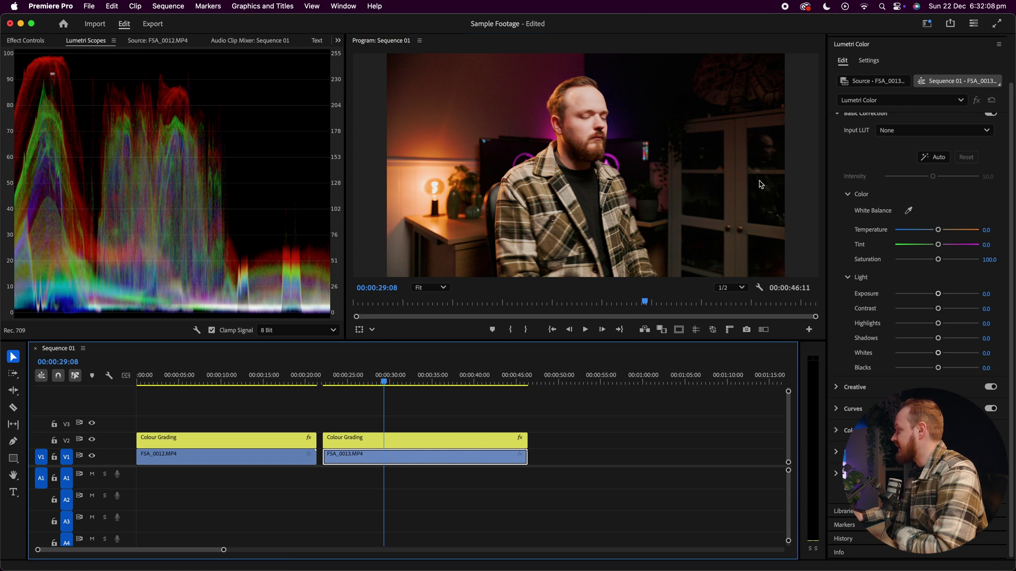
{"action": "left_click", "coordinate": [838, 46]}
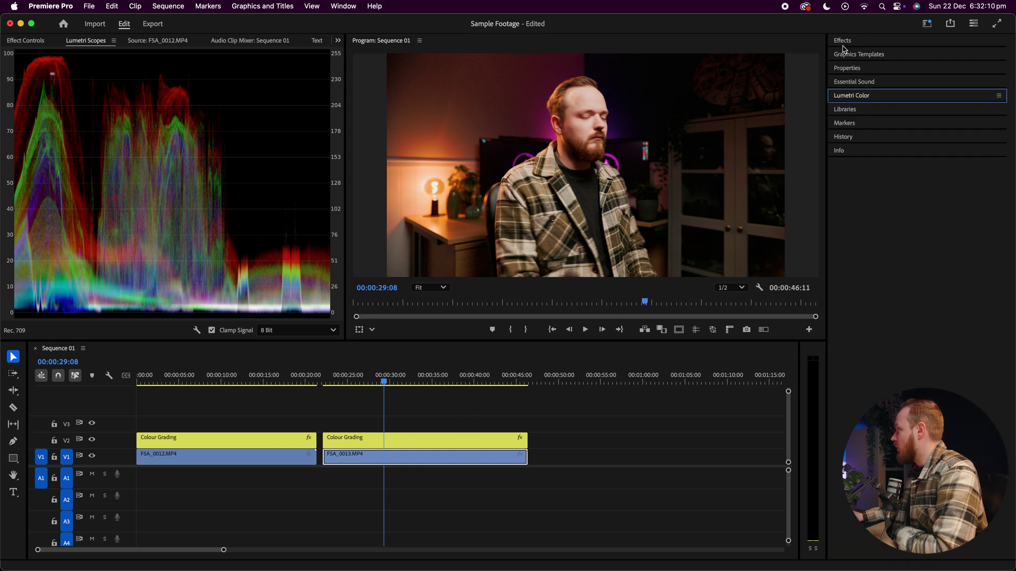
Search the effects for 'vr', apply VR De-Noise to FSA_0013, and play it back
{"action": "left_click", "coordinate": [847, 42]}
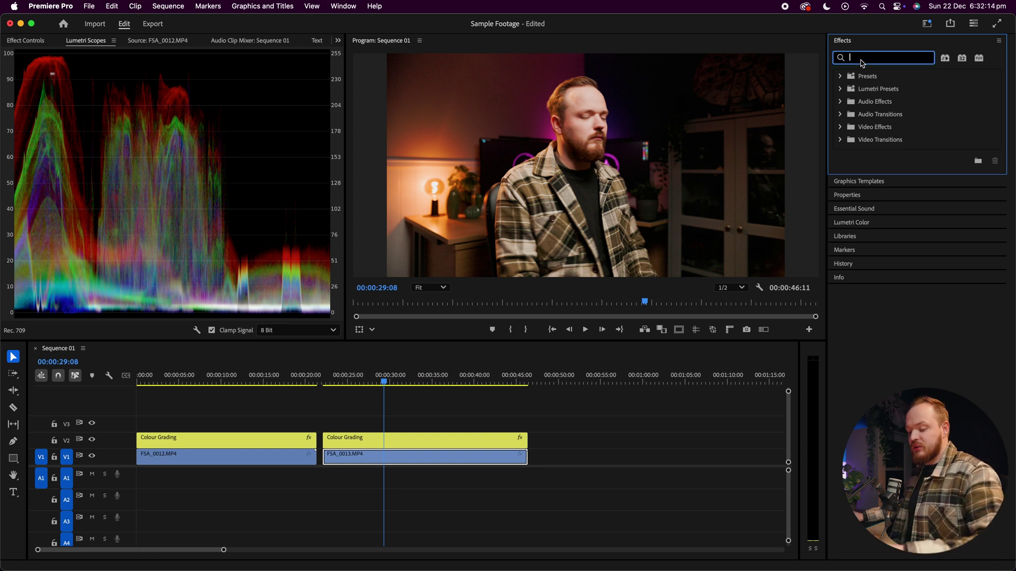
{"action": "type", "text": "vr"}
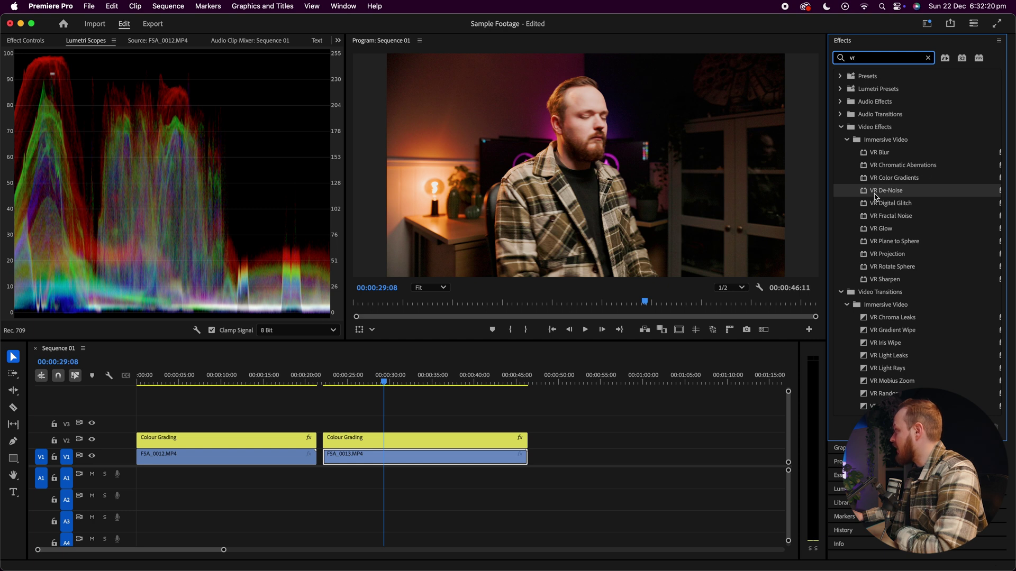
{"action": "left_click_drag", "start_coordinate": [884, 196], "coordinate": [476, 458]}
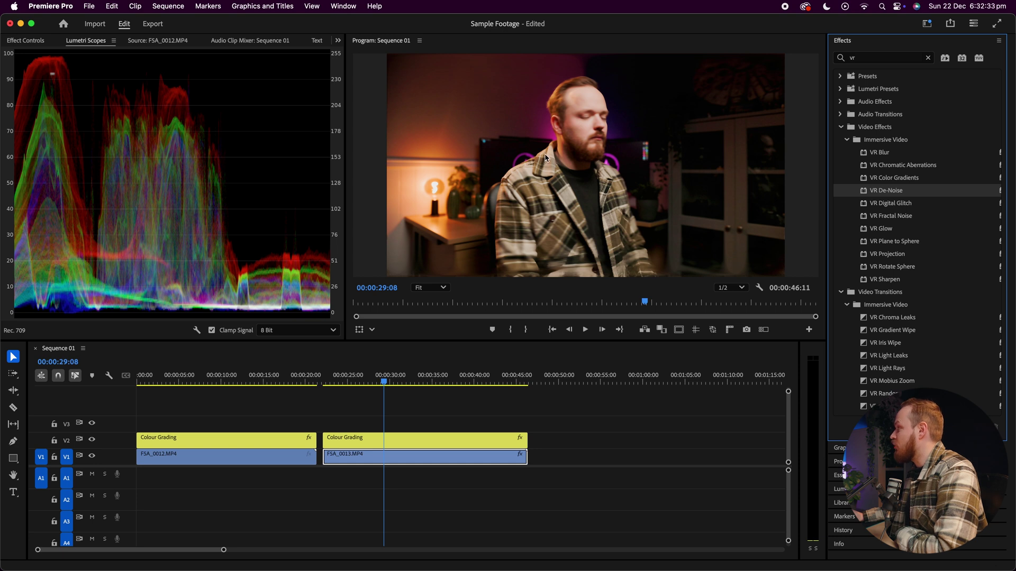
{"action": "left_click", "coordinate": [393, 405]}
{"action": "key", "text": "space"}
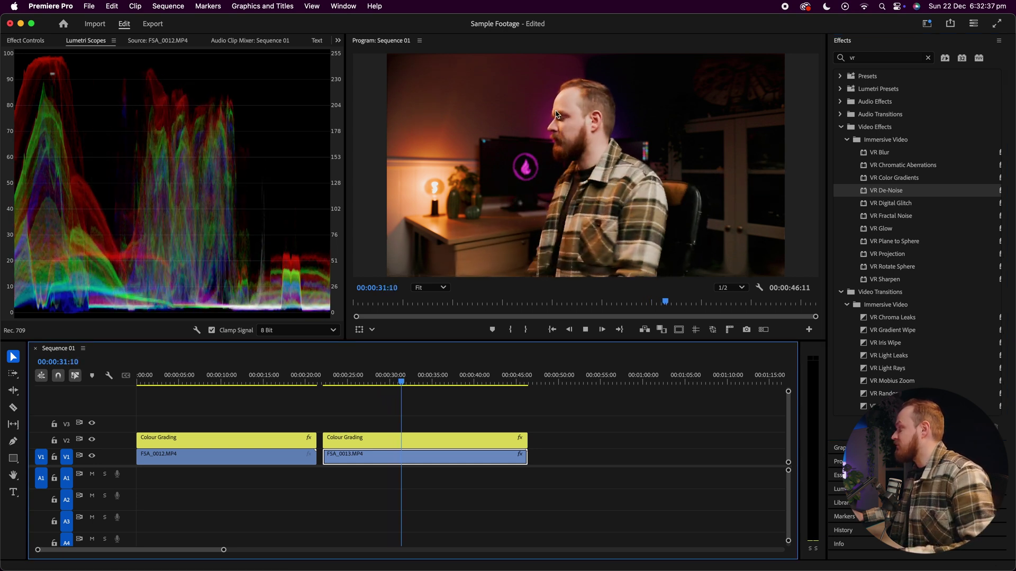
{"action": "key", "text": "space"}
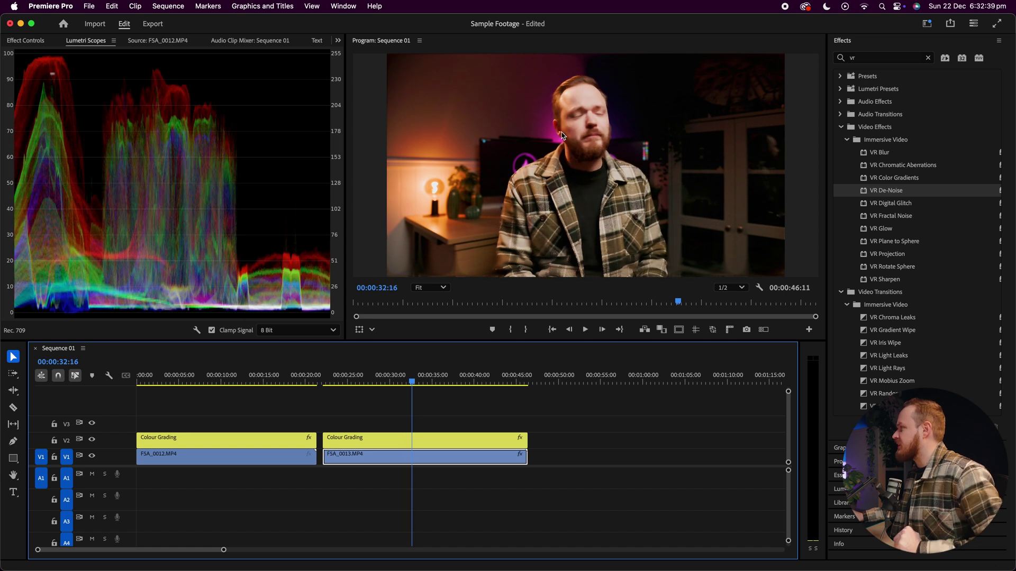
Set the VR De-Noise Noise Level to 0.05 and review playback across both clips
{"action": "left_click", "coordinate": [21, 40]}
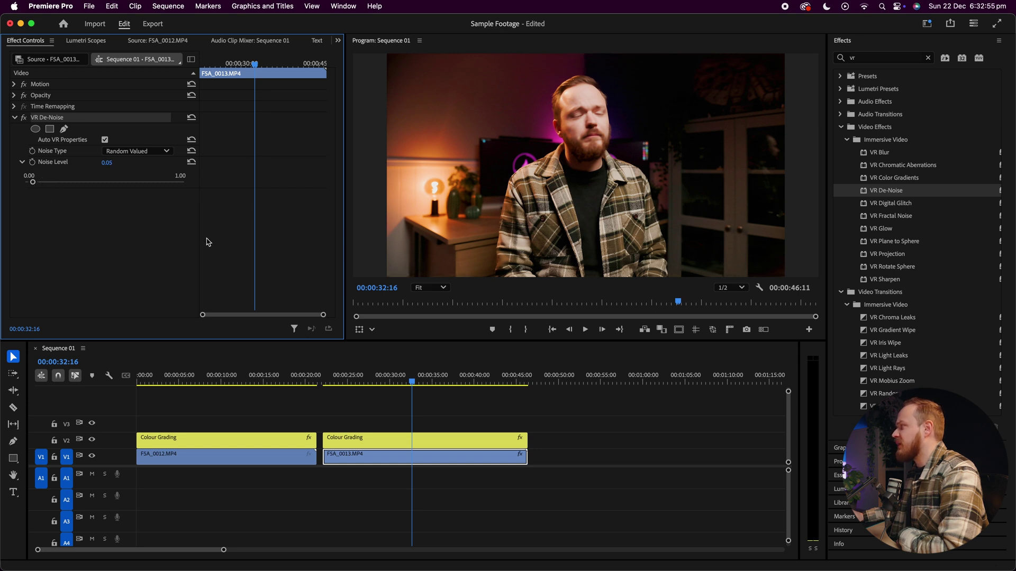
{"action": "left_click", "coordinate": [333, 376]}
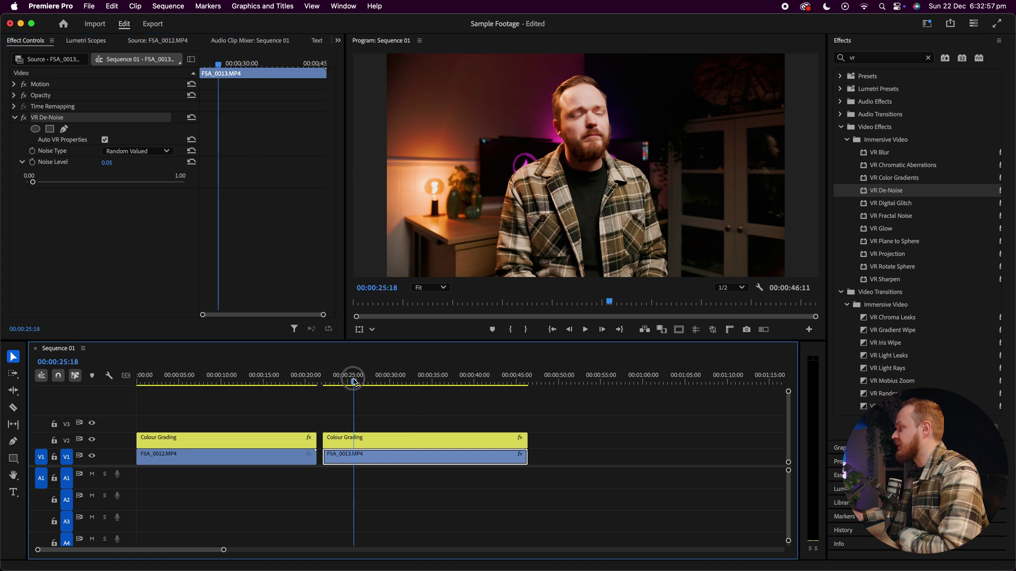
{"action": "key", "text": "space"}
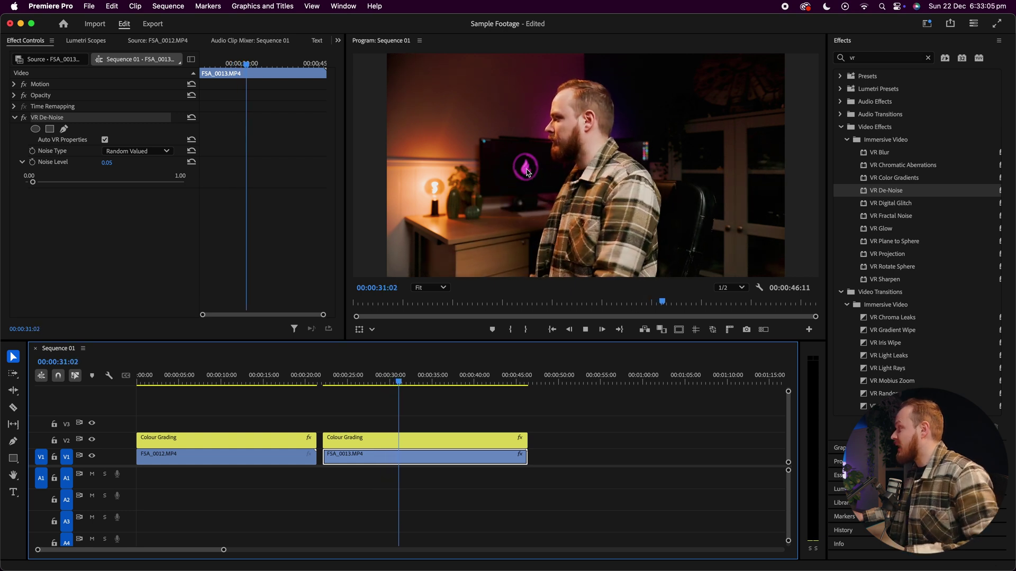
{"action": "scroll", "coordinate": [527, 101], "scroll_direction": "up", "scroll_amount": 3}
{"action": "scroll", "coordinate": [527, 100], "scroll_direction": "up", "scroll_amount": 2}
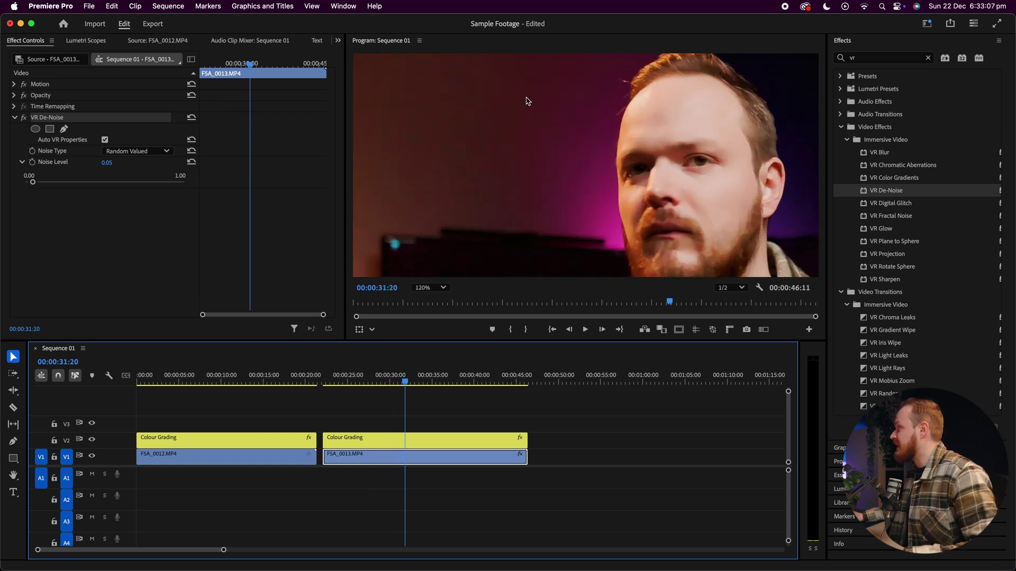
{"action": "left_click_drag", "start_coordinate": [230, 377], "coordinate": [238, 381]}
{"action": "left_click_drag", "start_coordinate": [373, 377], "coordinate": [390, 377]}
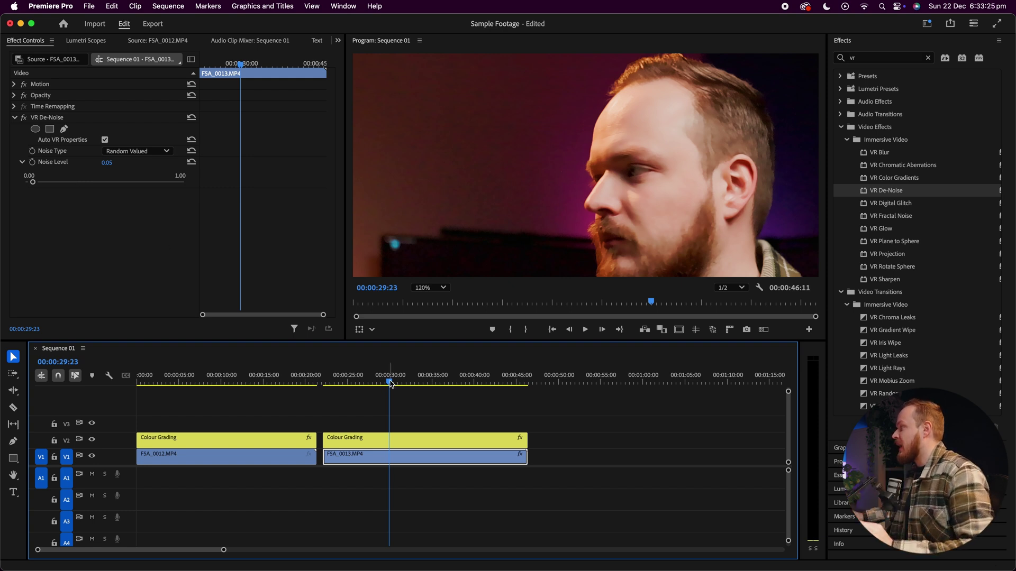
{"action": "left_click_drag", "start_coordinate": [389, 377], "coordinate": [379, 377]}
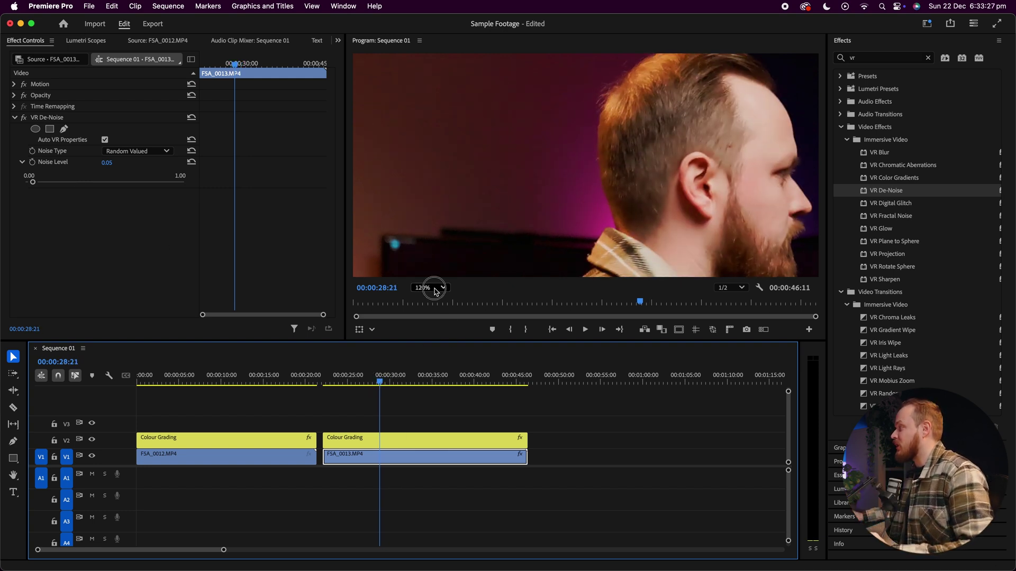